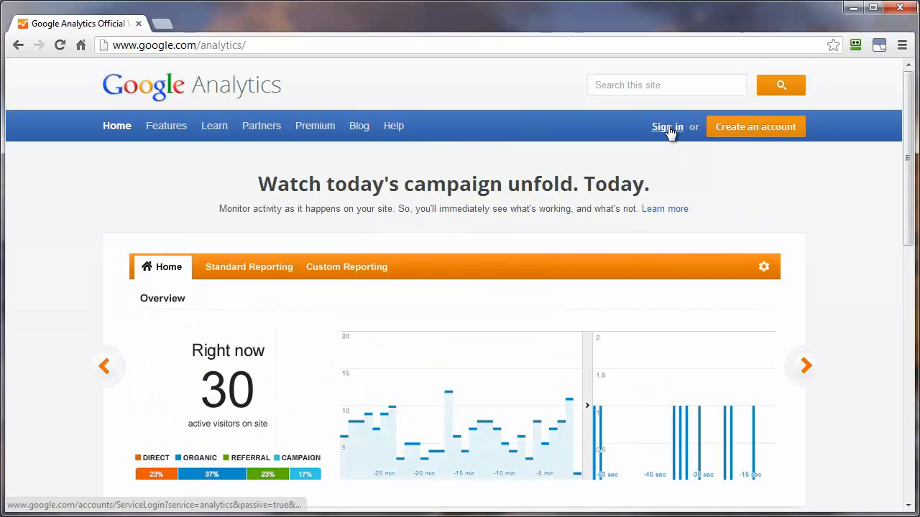
Step: Sign in to Google Analytics and open the reports for the All Web Site Data profile
{"action": "left_click", "coordinate": [667, 127]}
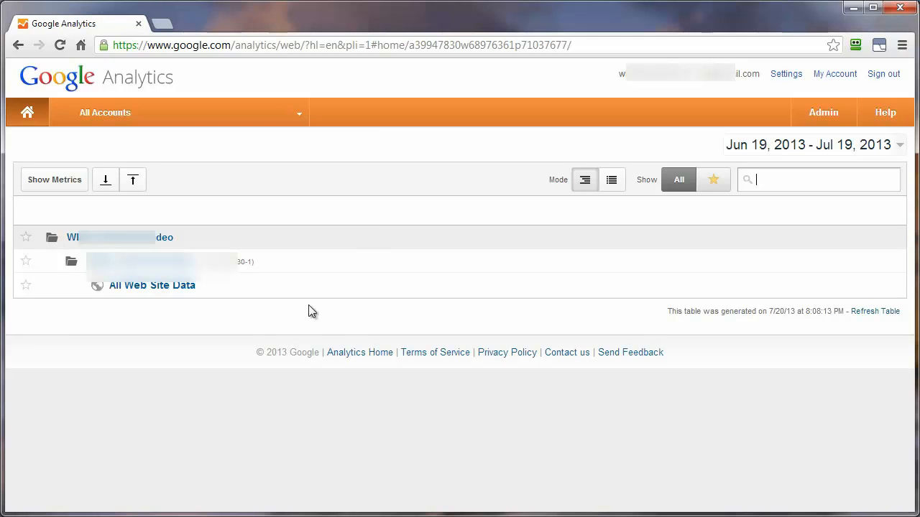
{"action": "left_click", "coordinate": [181, 292]}
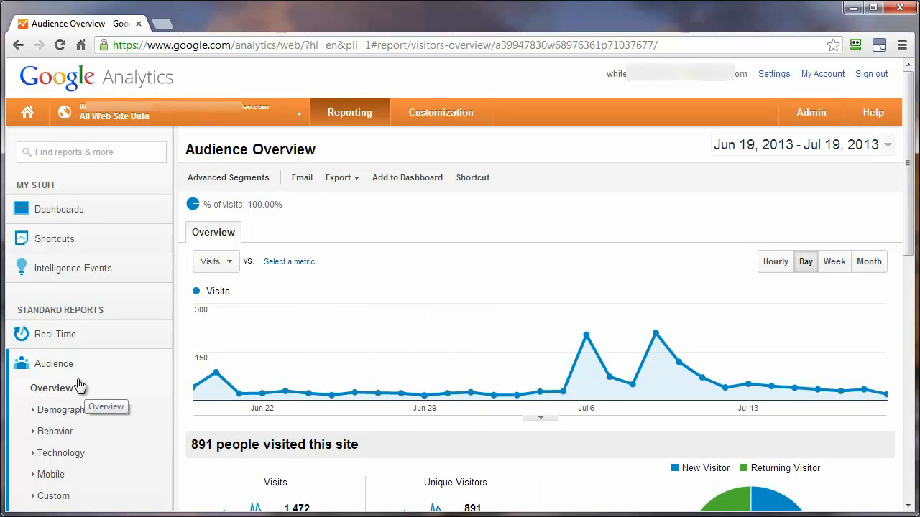
Step: Create a new dashboard named "Marketers Dashboard" from the Starter Dashboard template
{"action": "left_click", "coordinate": [74, 211]}
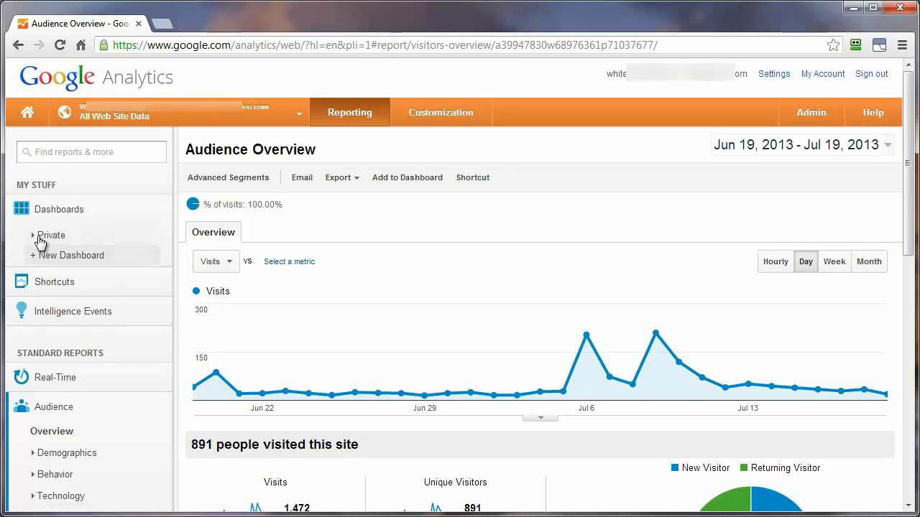
{"action": "left_click", "coordinate": [40, 237]}
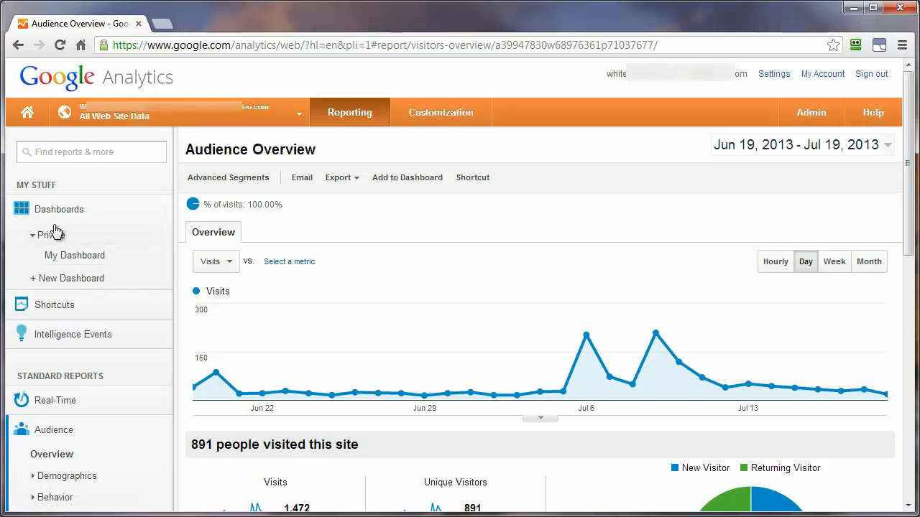
{"action": "left_click", "coordinate": [66, 282]}
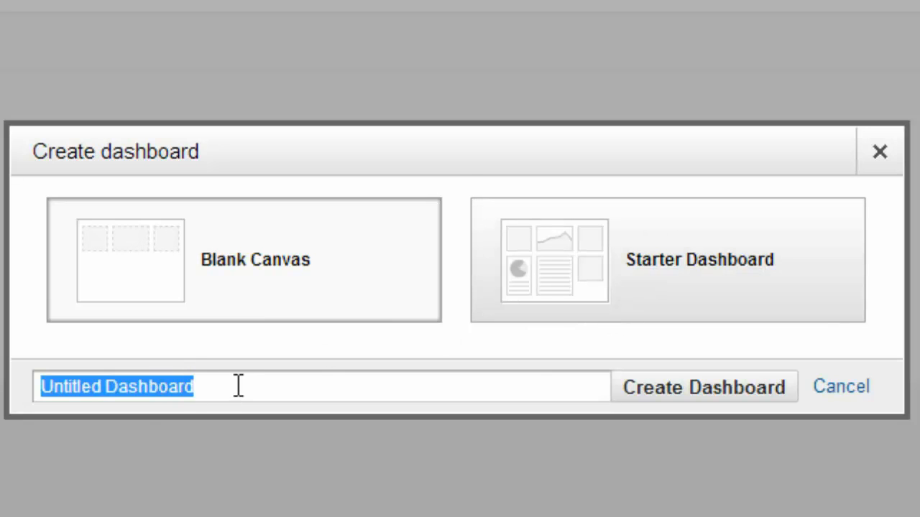
{"action": "type", "text": "Marketers Dashb"}
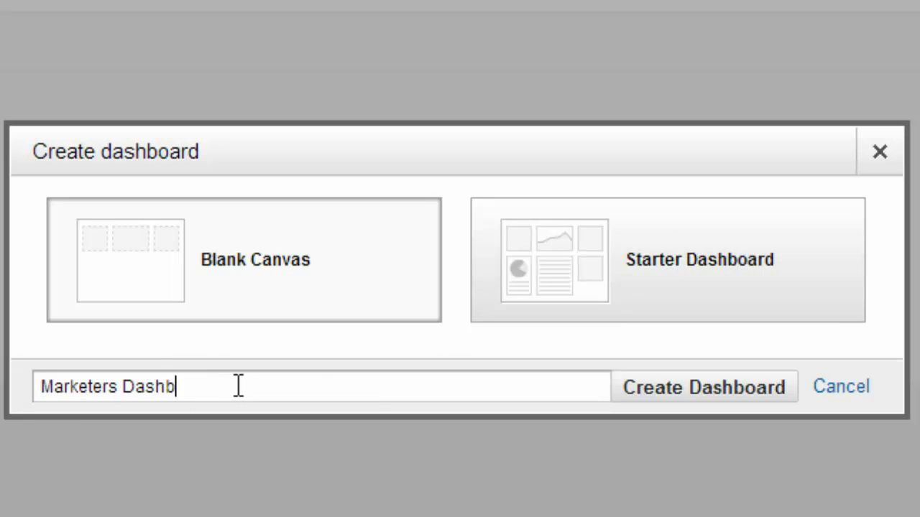
{"action": "type", "text": "oard"}
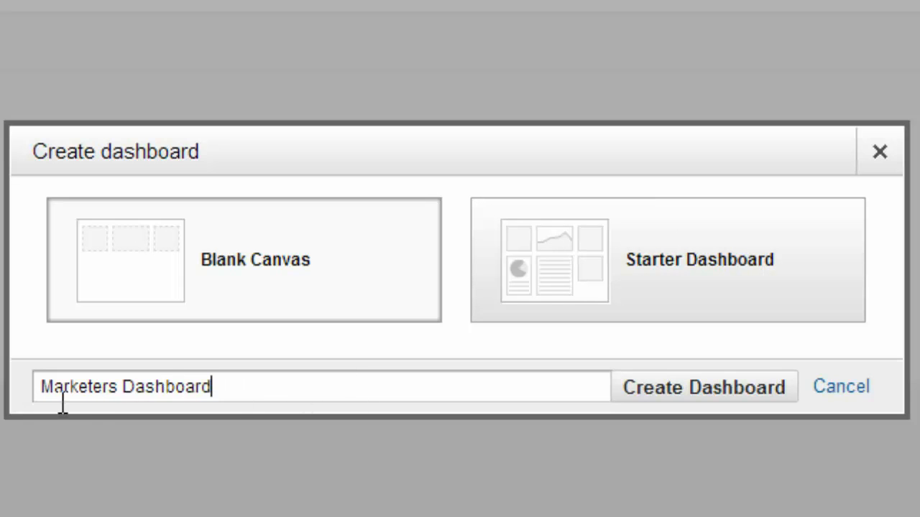
{"action": "left_click", "coordinate": [712, 284]}
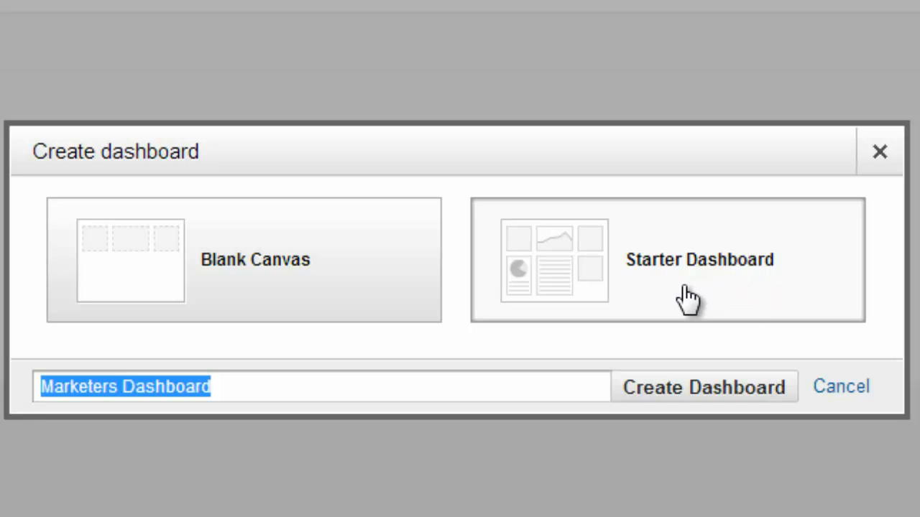
{"action": "left_click", "coordinate": [686, 394]}
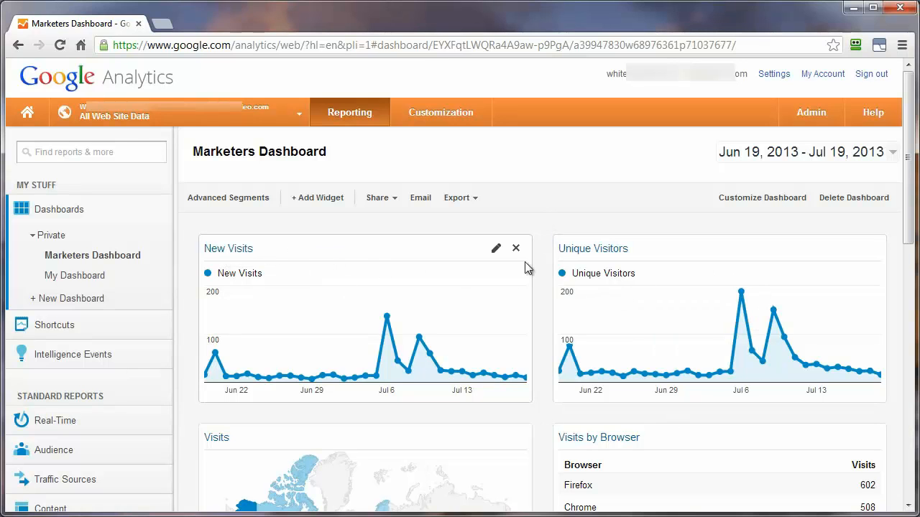
Step: Delete the Revenue and Goal Completions widgets from the Marketers Dashboard
{"action": "scroll", "coordinate": [236, 273], "scroll_direction": "down", "scroll_amount": 2}
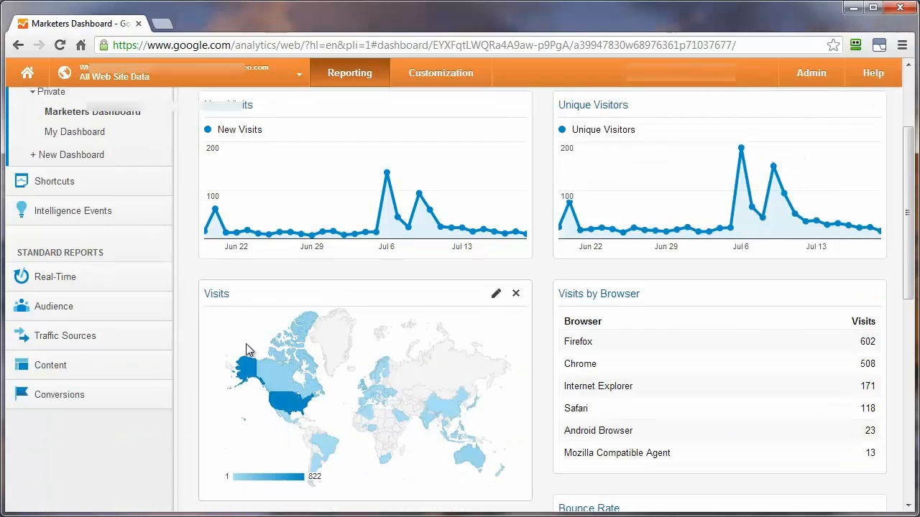
{"action": "scroll", "coordinate": [347, 414], "scroll_direction": "up", "scroll_amount": 2}
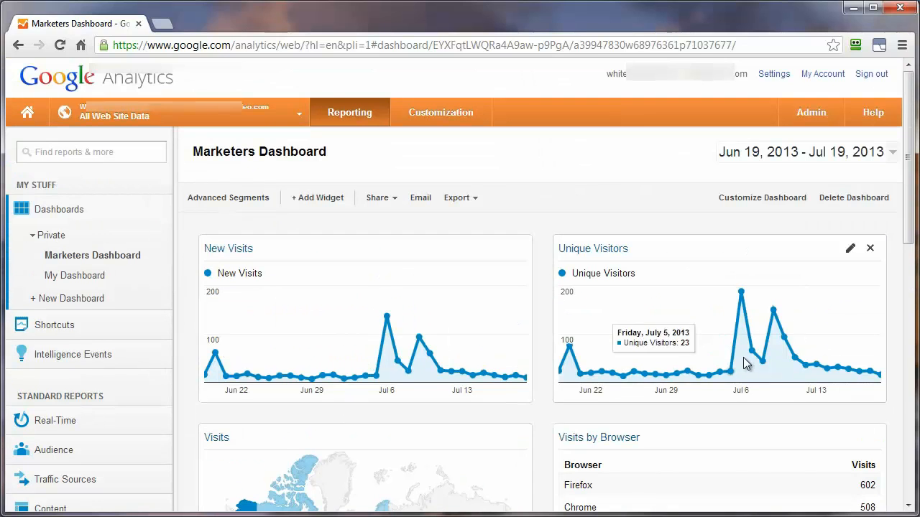
{"action": "scroll", "coordinate": [743, 358], "scroll_direction": "down", "scroll_amount": 3}
{"action": "scroll", "coordinate": [710, 314], "scroll_direction": "down", "scroll_amount": 5}
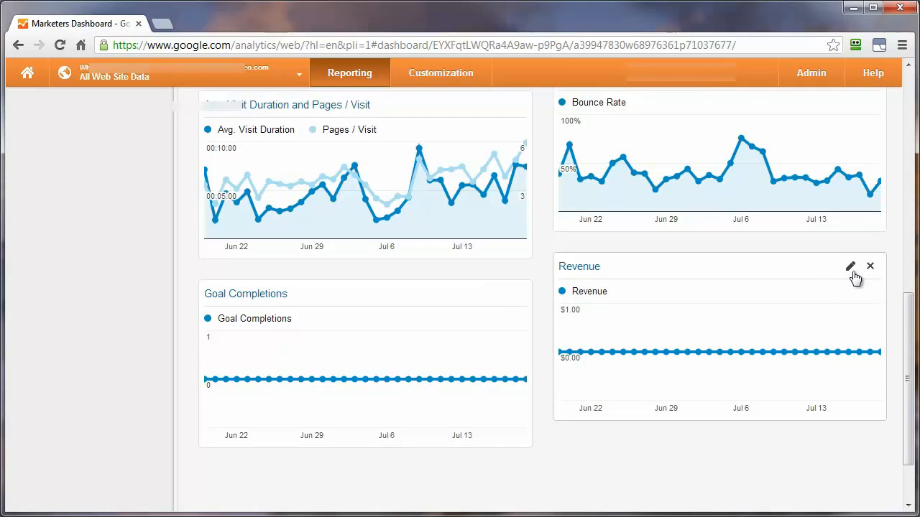
{"action": "left_click", "coordinate": [872, 269]}
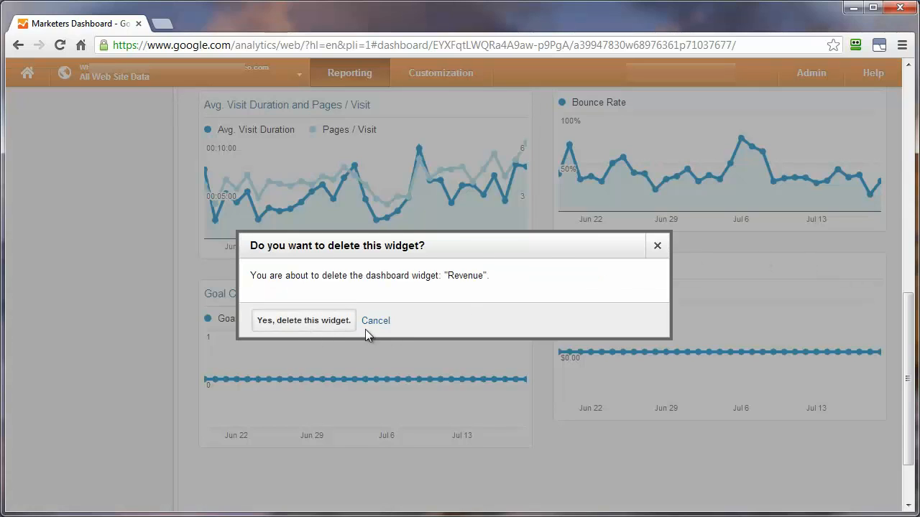
{"action": "left_click", "coordinate": [338, 322]}
{"action": "left_click", "coordinate": [513, 293]}
{"action": "left_click", "coordinate": [305, 321]}
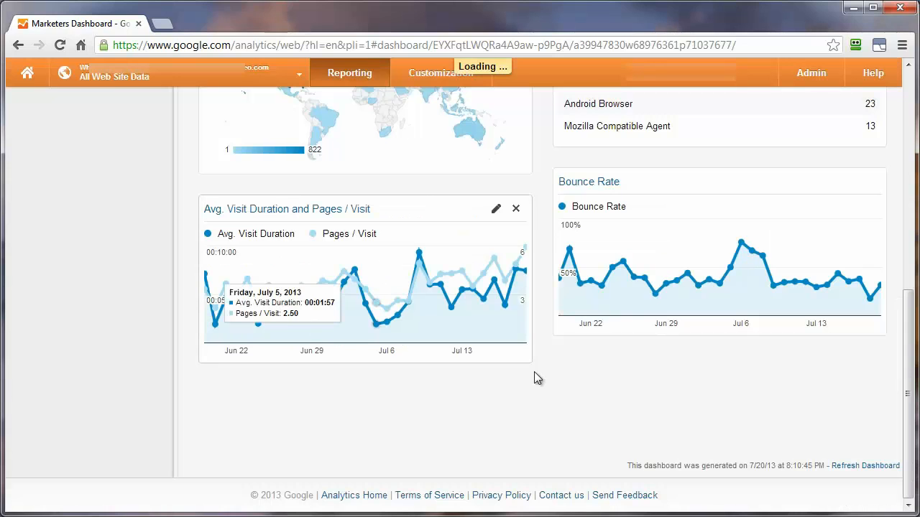
Step: Delete the "Avg. Visit Duration and Pages / Visit" and Bounce Rate widgets from the dashboard
{"action": "scroll", "coordinate": [651, 435], "scroll_direction": "up", "scroll_amount": 1}
{"action": "left_click", "coordinate": [515, 280]}
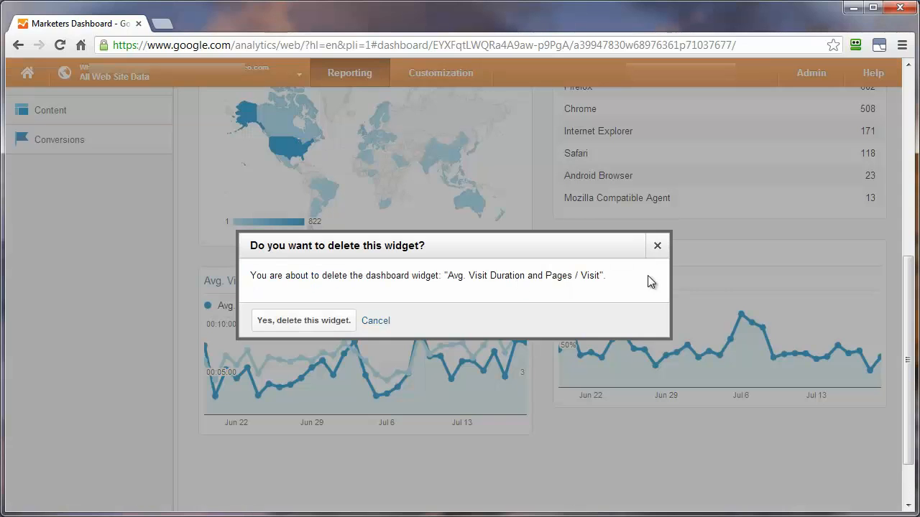
{"action": "left_click", "coordinate": [305, 323]}
{"action": "left_click", "coordinate": [869, 255]}
{"action": "scroll", "coordinate": [821, 293], "scroll_direction": "up", "scroll_amount": 2}
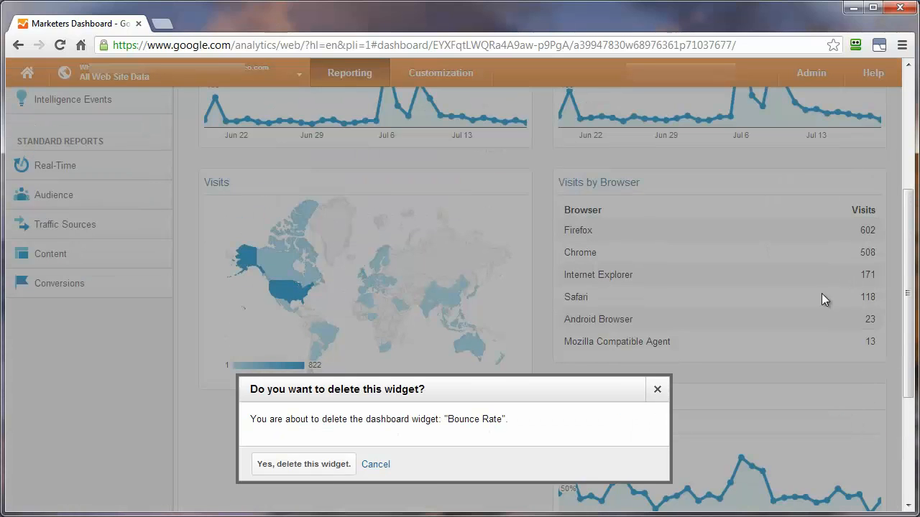
{"action": "left_click", "coordinate": [258, 470]}
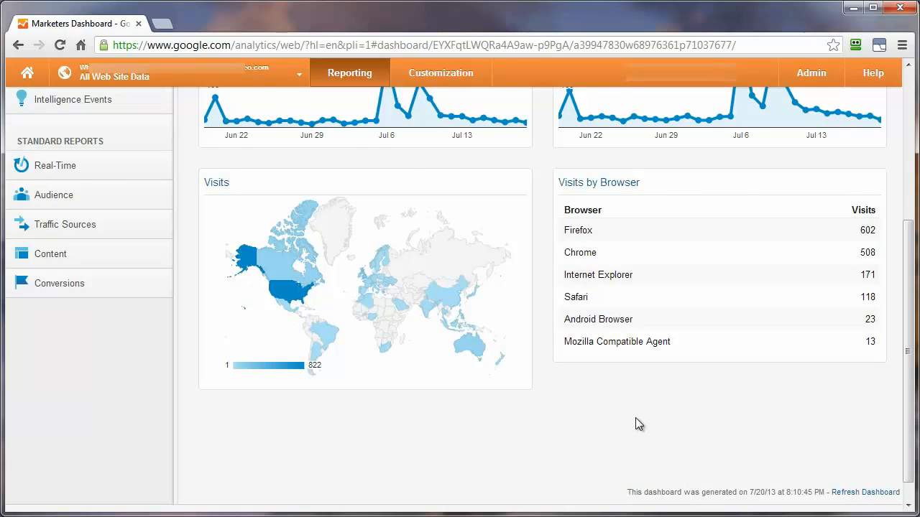
Step: Delete the Unique Visitors widget from the dashboard
{"action": "scroll", "coordinate": [638, 424], "scroll_direction": "up", "scroll_amount": 2}
{"action": "left_click", "coordinate": [870, 138]}
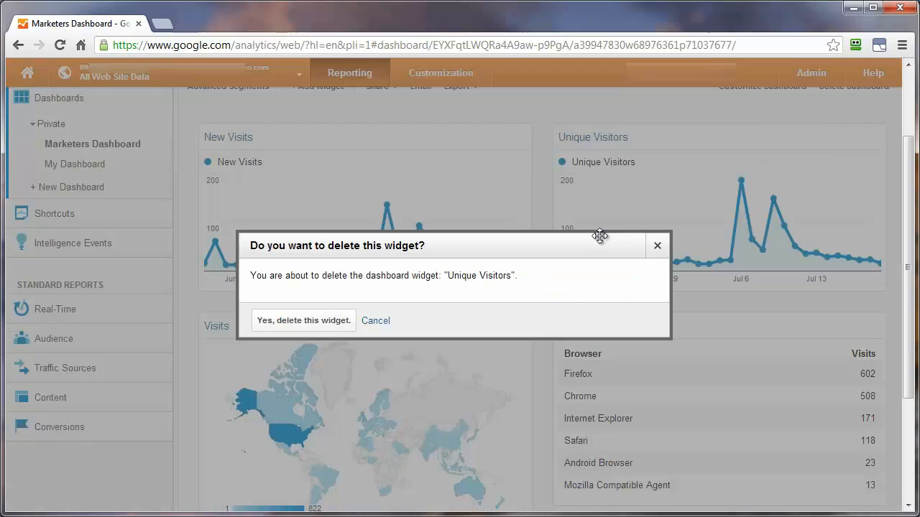
{"action": "left_click", "coordinate": [301, 322]}
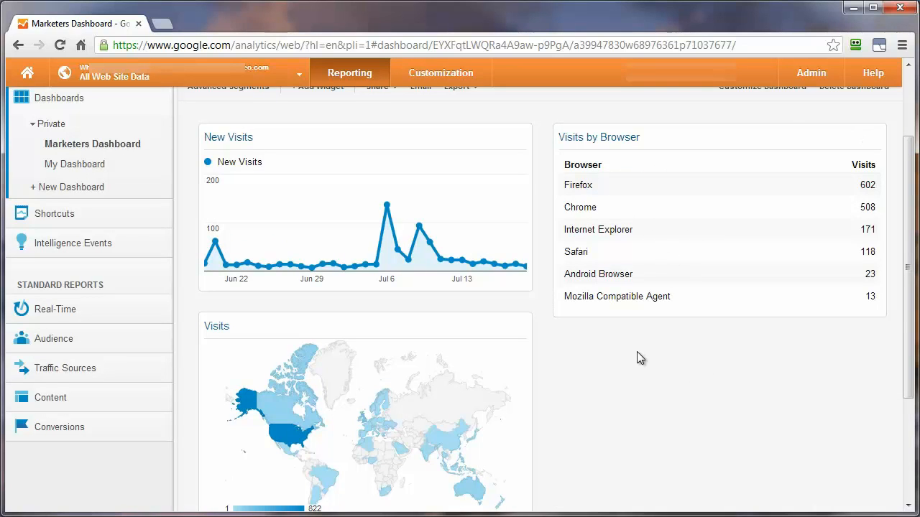
Step: Examine the available column layout options for the dashboard and close them without changing the layout
{"action": "scroll", "coordinate": [670, 338], "scroll_direction": "up", "scroll_amount": 1}
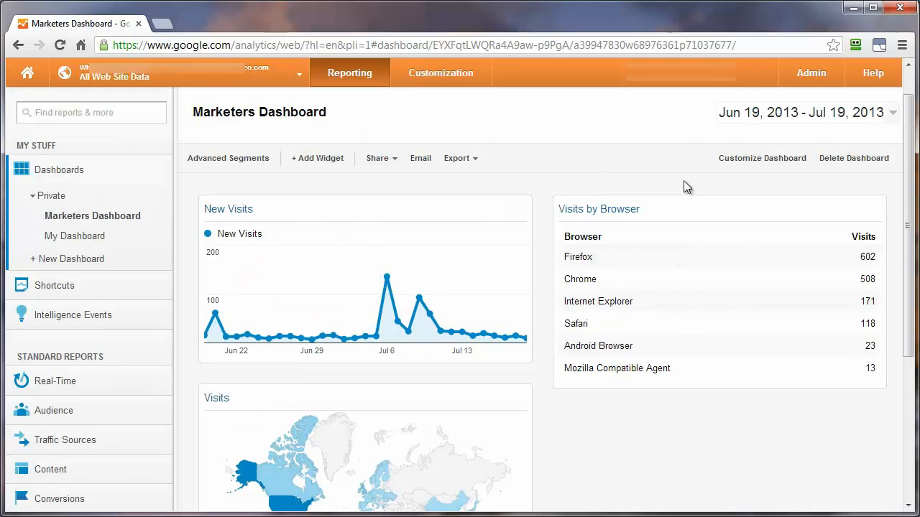
{"action": "left_click", "coordinate": [779, 161]}
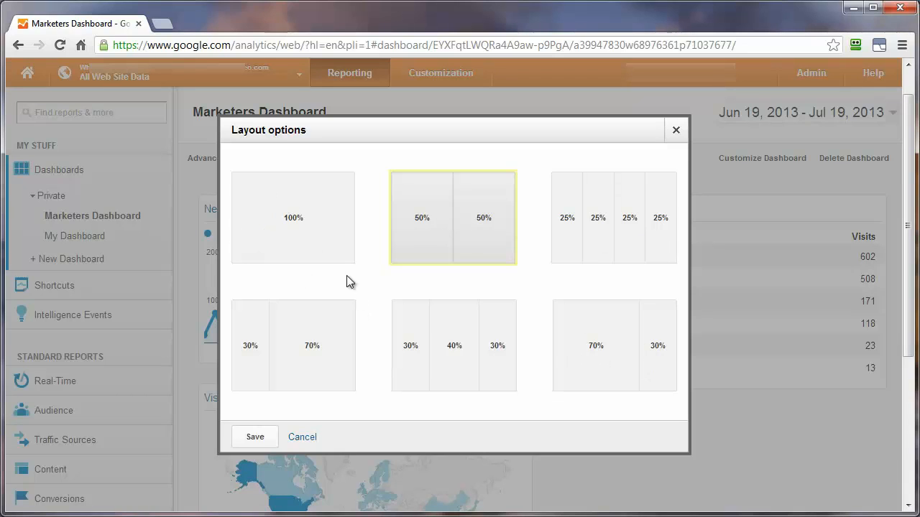
{"action": "left_click", "coordinate": [676, 132]}
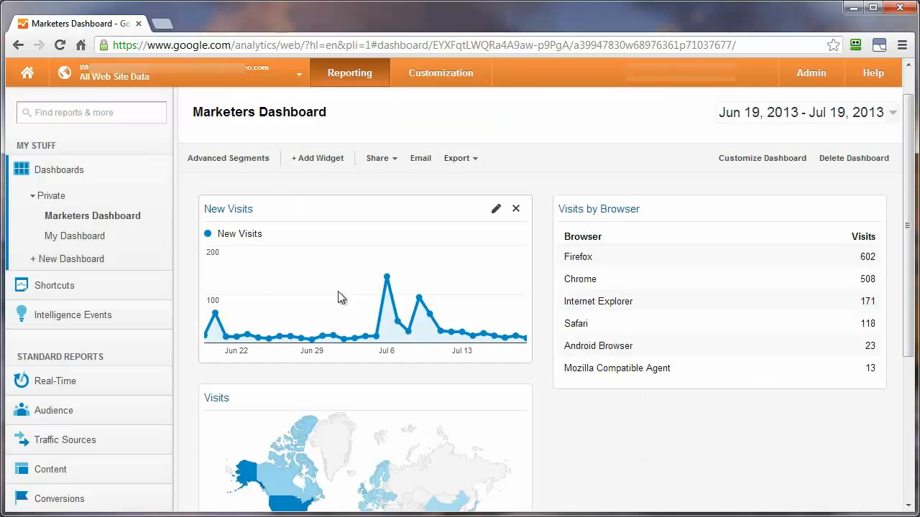
Step: Start a new dashboard widget titled "Keywords" and make it a standard table
{"action": "left_click", "coordinate": [319, 160]}
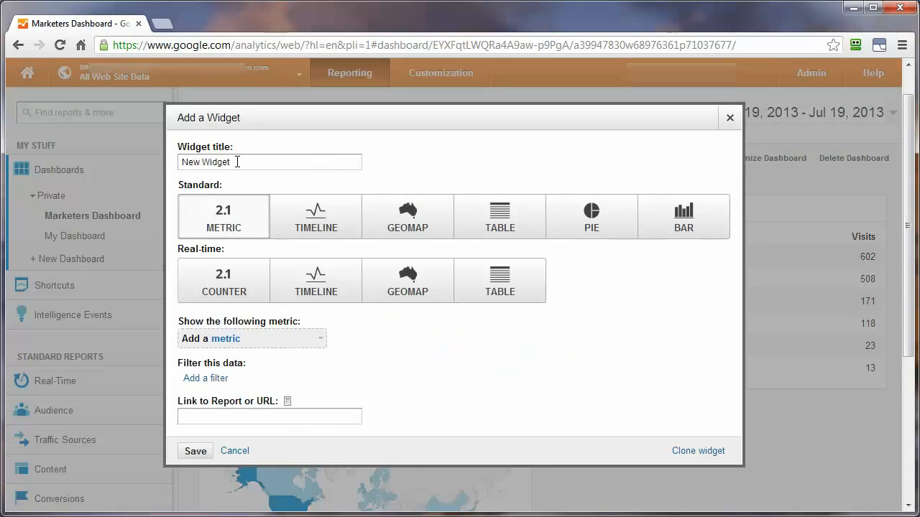
{"action": "left_click_drag", "start_coordinate": [237, 161], "coordinate": [194, 152]}
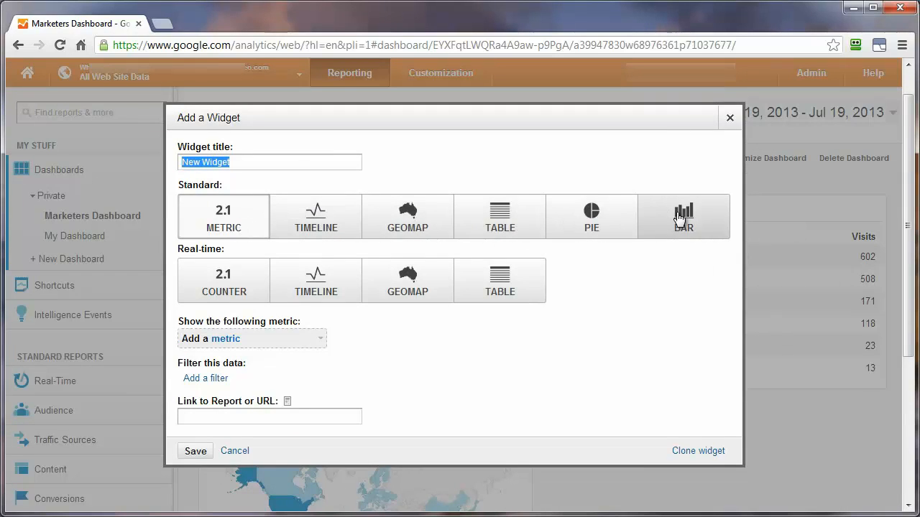
{"action": "type", "text": "Keywords"}
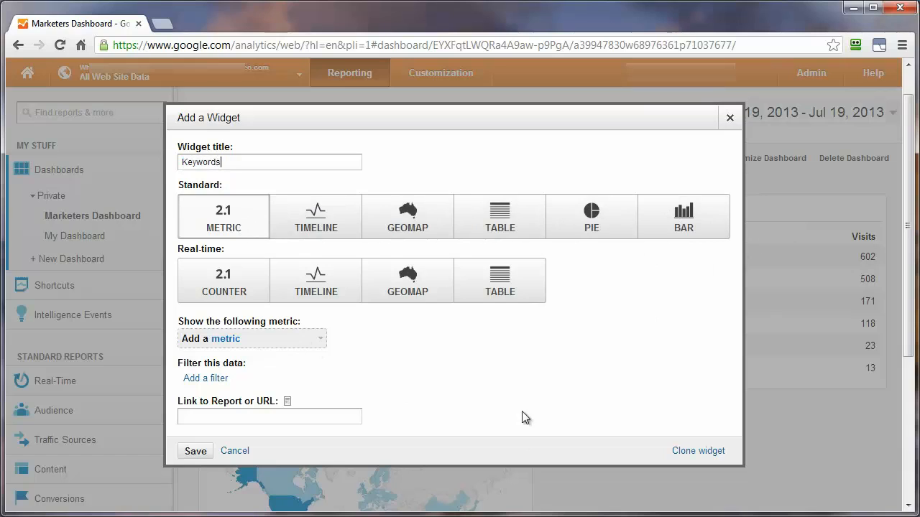
{"action": "left_click", "coordinate": [497, 220]}
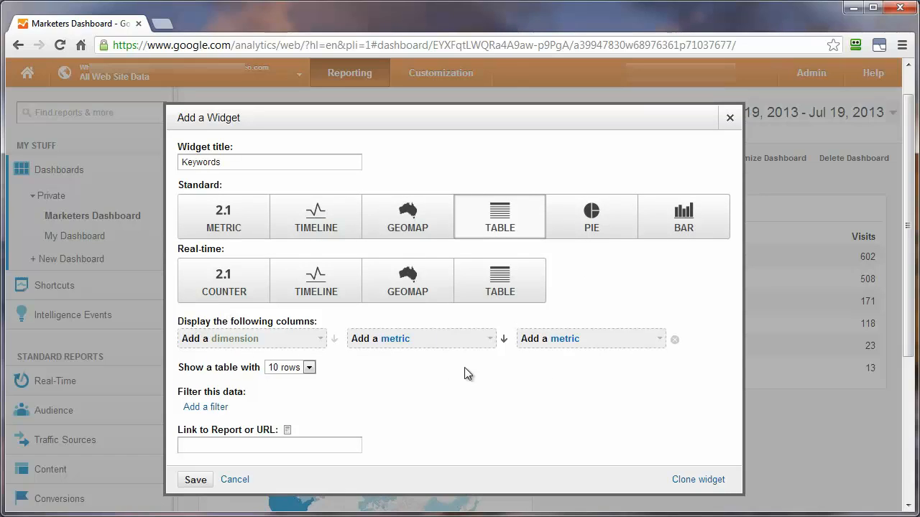
Step: Set the widget's table columns to the Keyword dimension and the metrics % New Visits and Avg. Time on Page
{"action": "left_click", "coordinate": [319, 340]}
{"action": "type", "text": "keyw"}
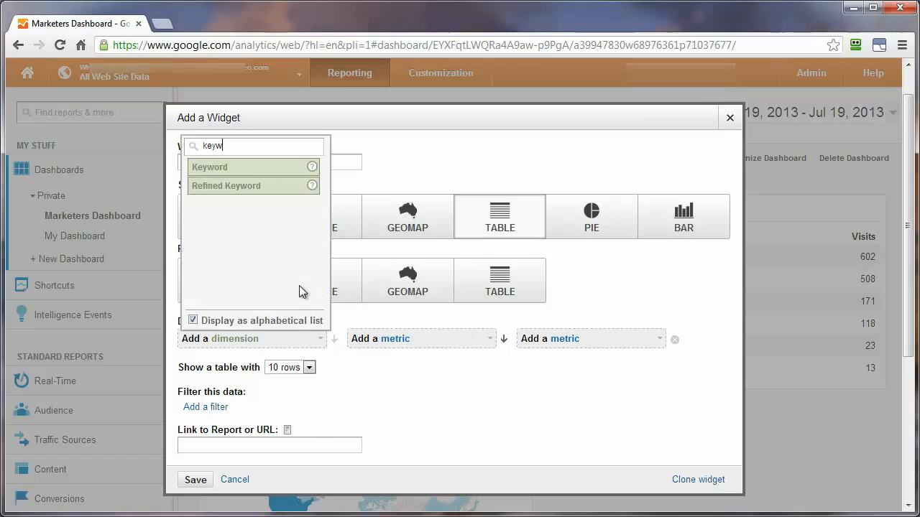
{"action": "left_click", "coordinate": [215, 170]}
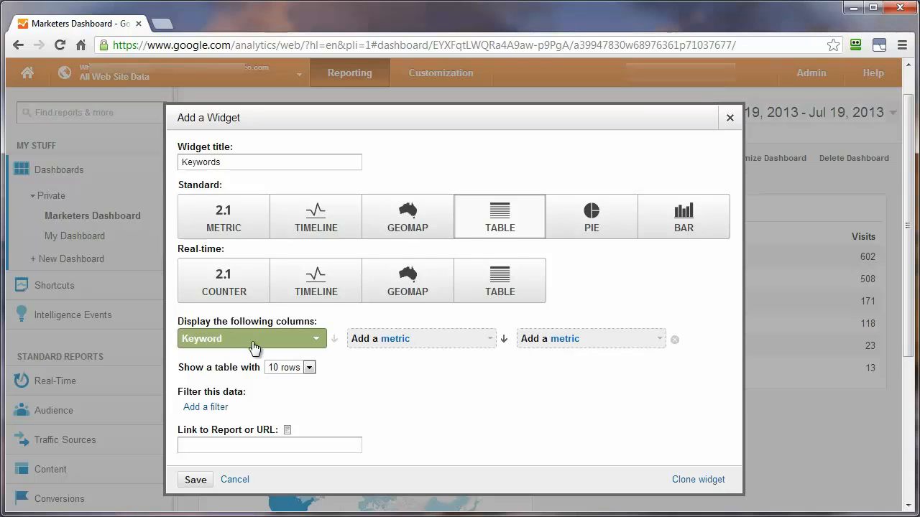
{"action": "left_click", "coordinate": [491, 339]}
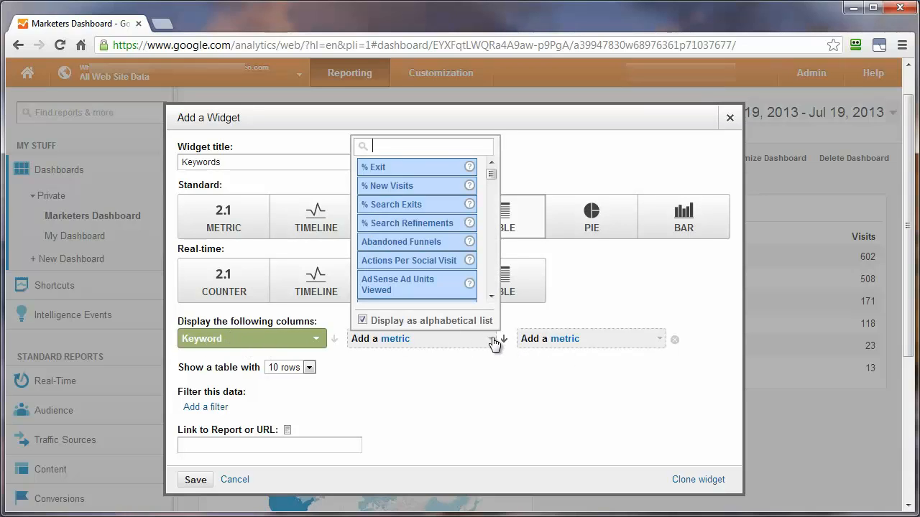
{"action": "left_click", "coordinate": [379, 174]}
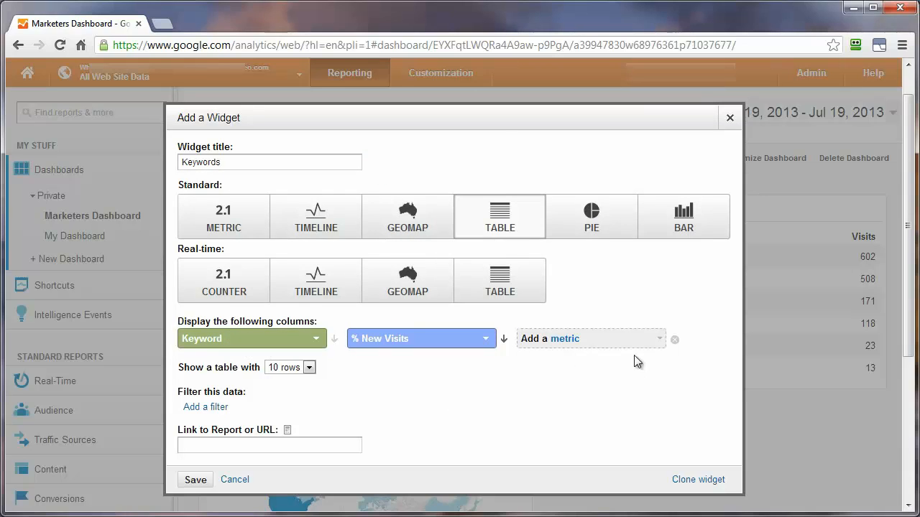
{"action": "left_click", "coordinate": [660, 339]}
{"action": "scroll", "coordinate": [604, 273], "scroll_direction": "down", "scroll_amount": 5}
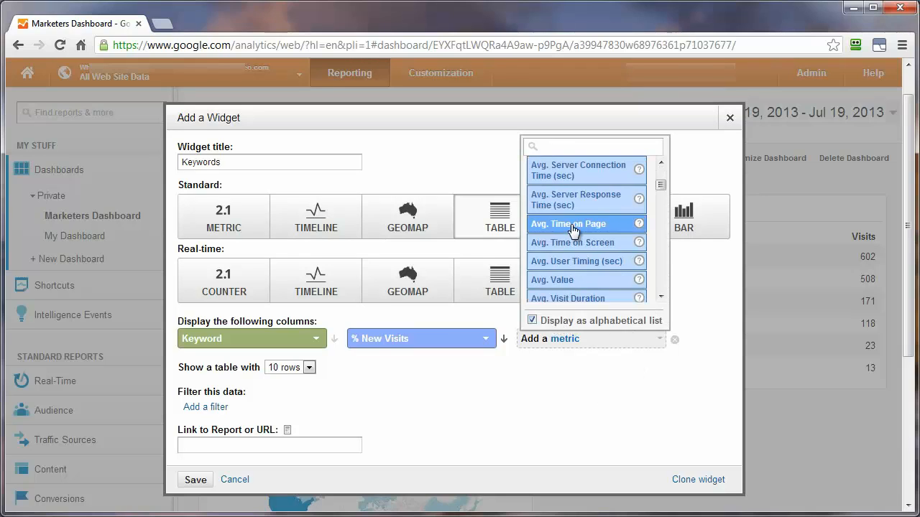
{"action": "left_click", "coordinate": [632, 223]}
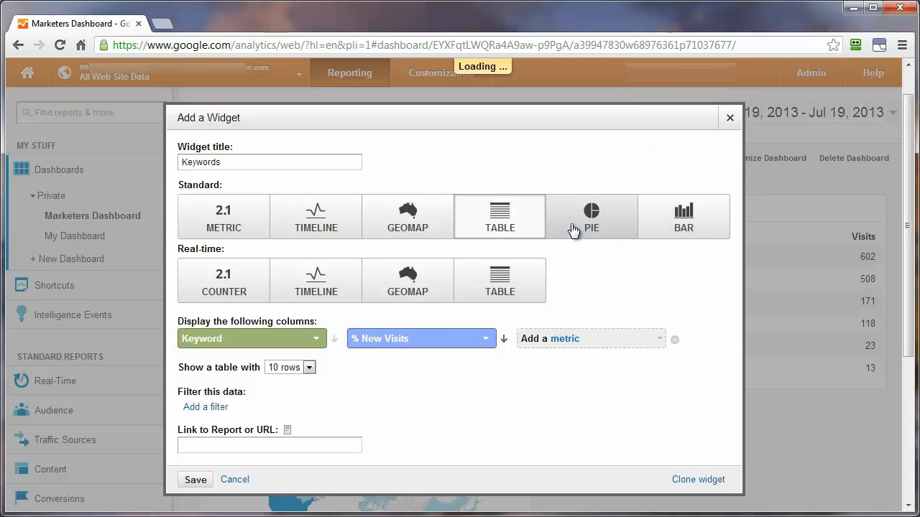
Step: Keep the table length at 10 rows and save the Keywords widget to the dashboard
{"action": "left_click", "coordinate": [309, 368]}
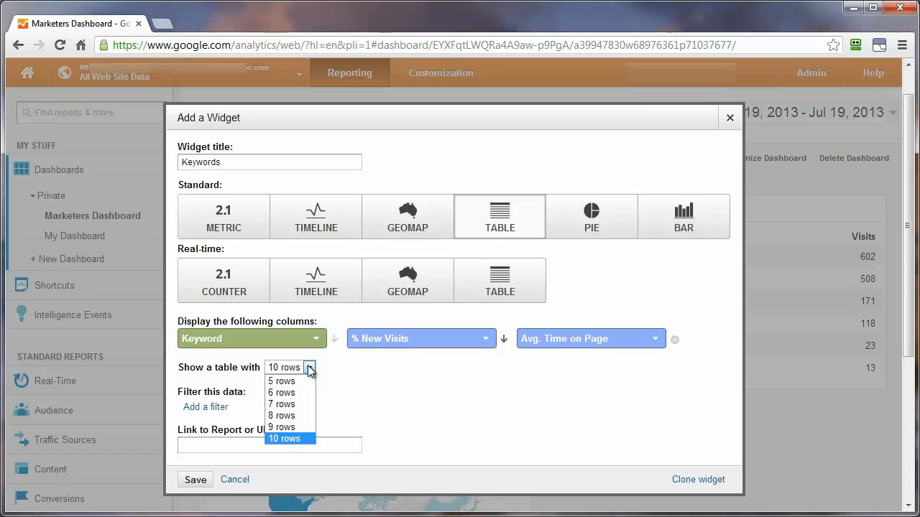
{"action": "left_click", "coordinate": [309, 368]}
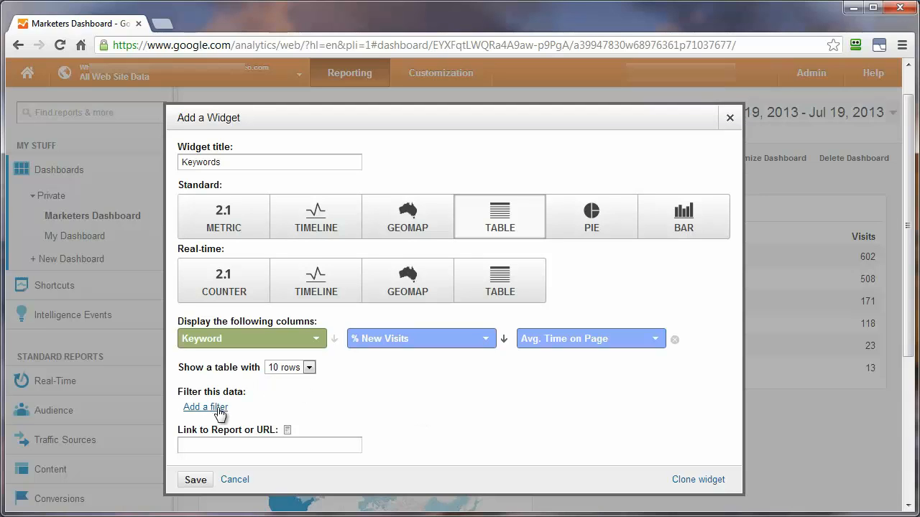
{"action": "left_click", "coordinate": [196, 480]}
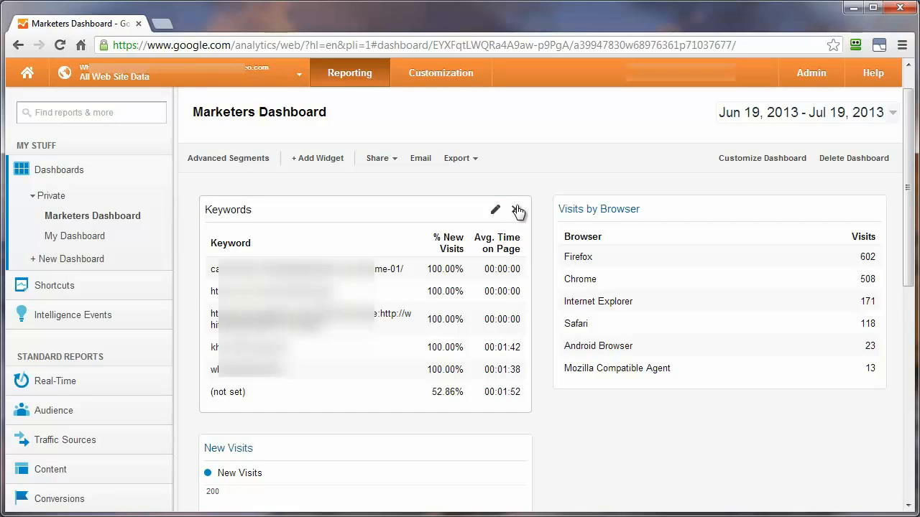
Step: Filter the dashboard by the Search Traffic and Paid Search Traffic default segments
{"action": "left_click", "coordinate": [218, 160]}
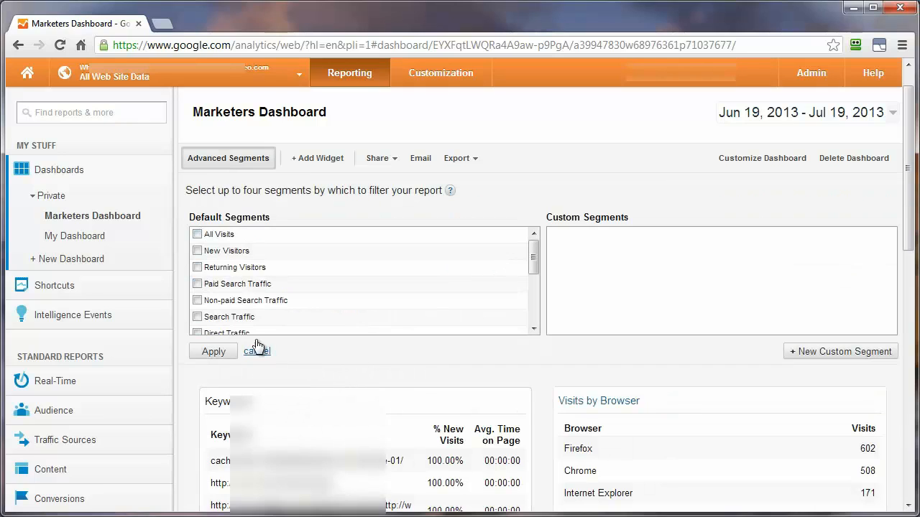
{"action": "left_click", "coordinate": [198, 317]}
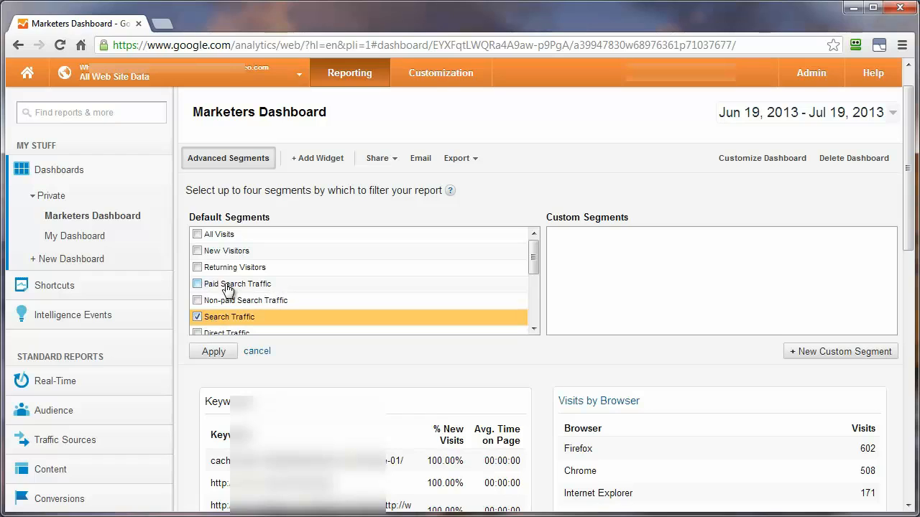
{"action": "left_click", "coordinate": [198, 284]}
{"action": "left_click", "coordinate": [213, 352]}
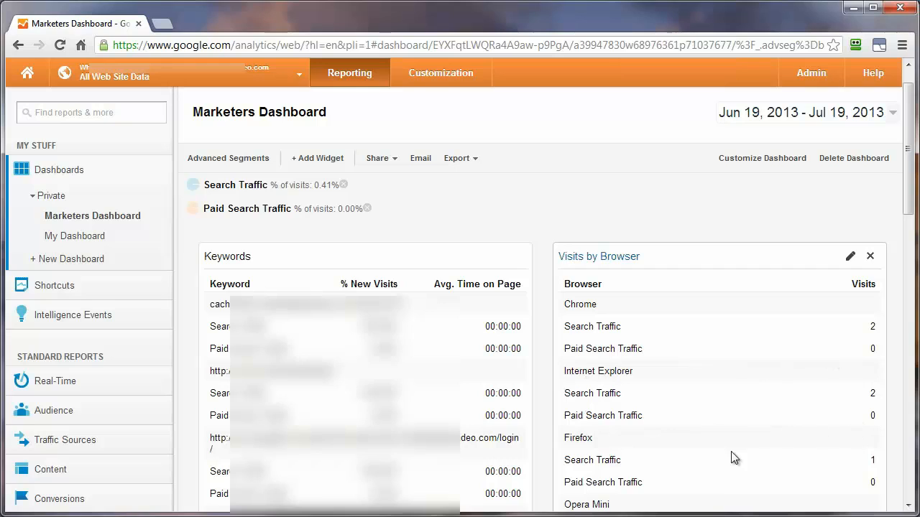
Step: Remove the Paid Search Traffic and Search Traffic segments from the dashboard
{"action": "left_click", "coordinate": [367, 209]}
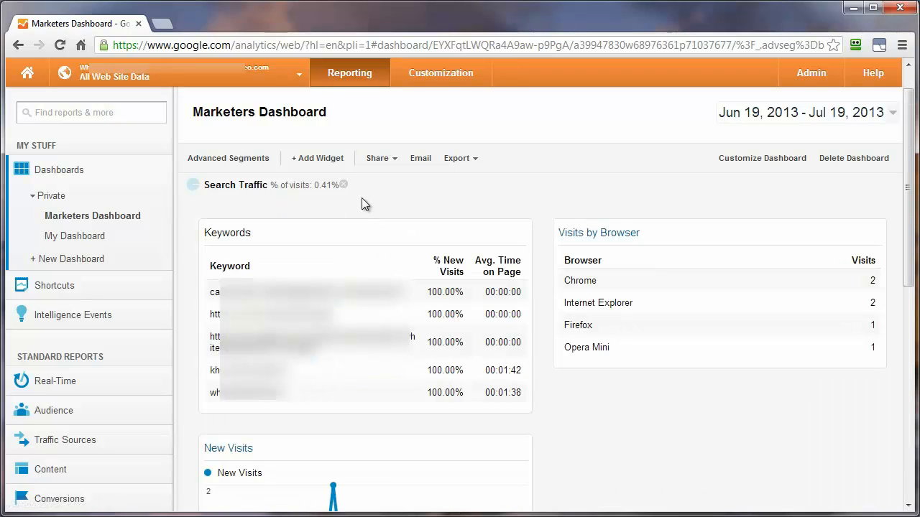
{"action": "left_click", "coordinate": [344, 186]}
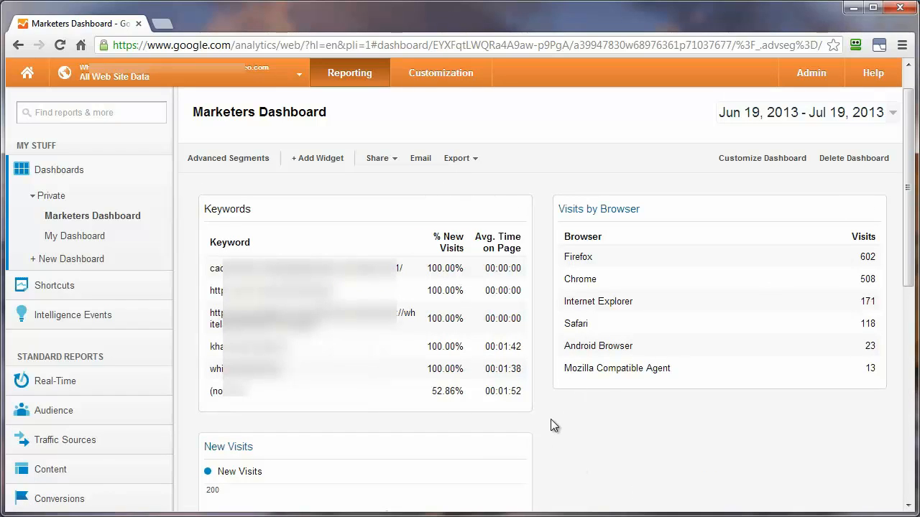
Step: Open the Direct report from the sources of the Traffic Sources standard reports
{"action": "left_click", "coordinate": [71, 445]}
{"action": "scroll", "coordinate": [57, 437], "scroll_direction": "down", "scroll_amount": 1}
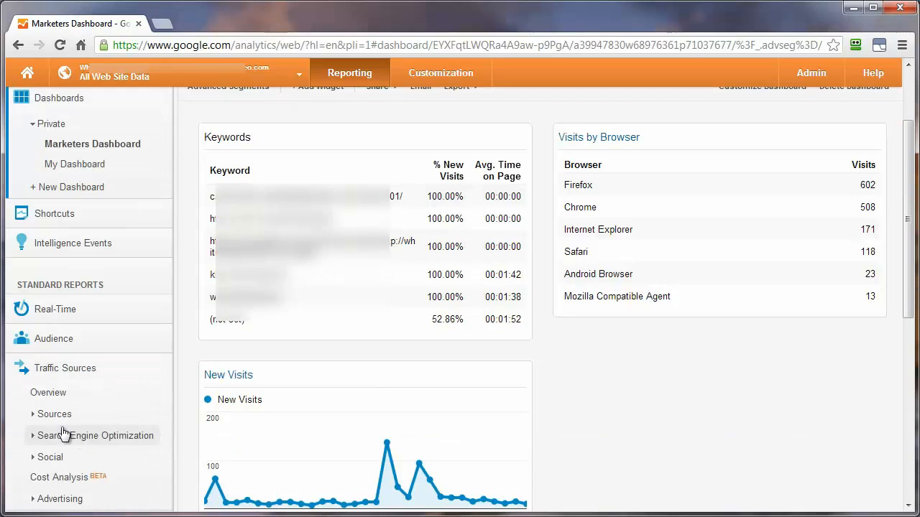
{"action": "left_click", "coordinate": [43, 420]}
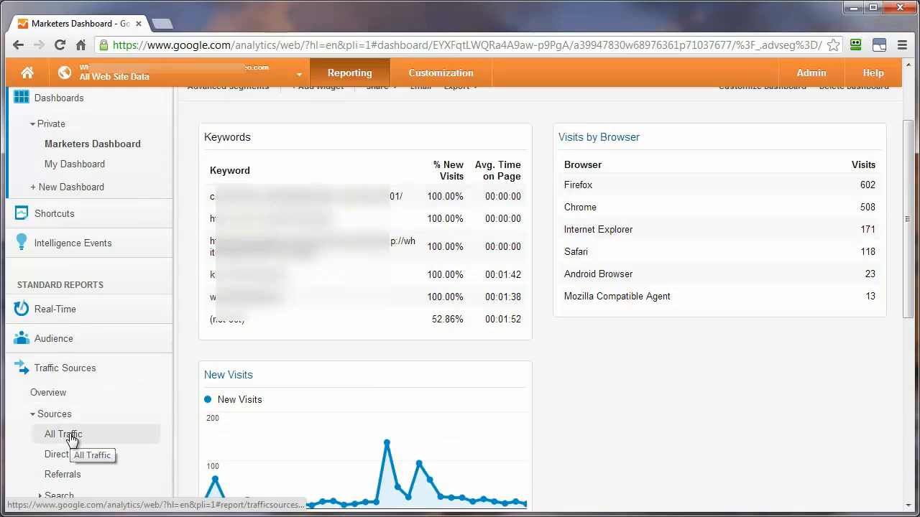
{"action": "left_click", "coordinate": [56, 462]}
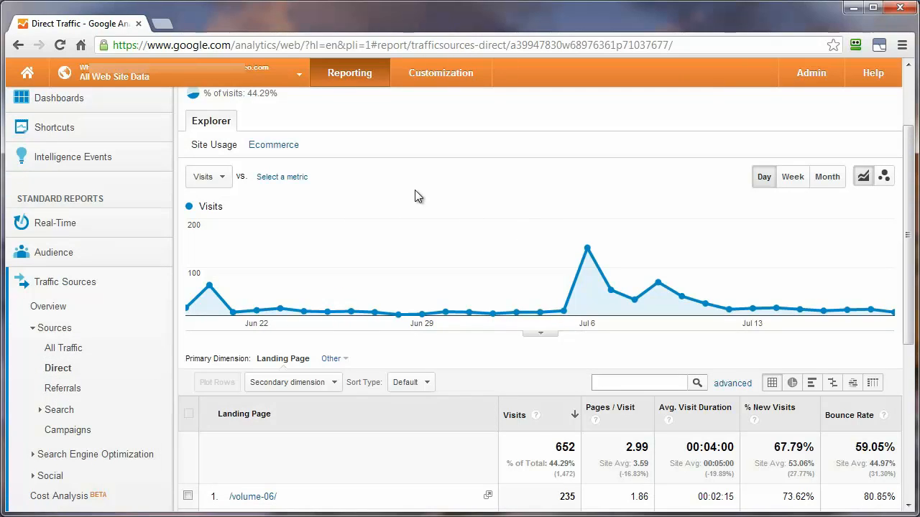
{"action": "scroll", "coordinate": [420, 190], "scroll_direction": "up", "scroll_amount": 1}
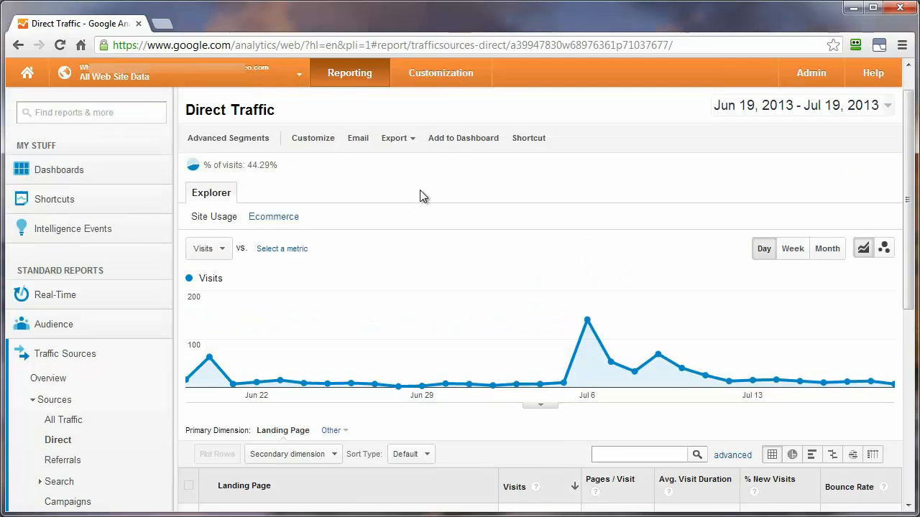
Step: Add the report's Visits timeline and its Visits and Pages / Visit by Landing Page table to the Marketers Dashboard
{"action": "left_click", "coordinate": [464, 138]}
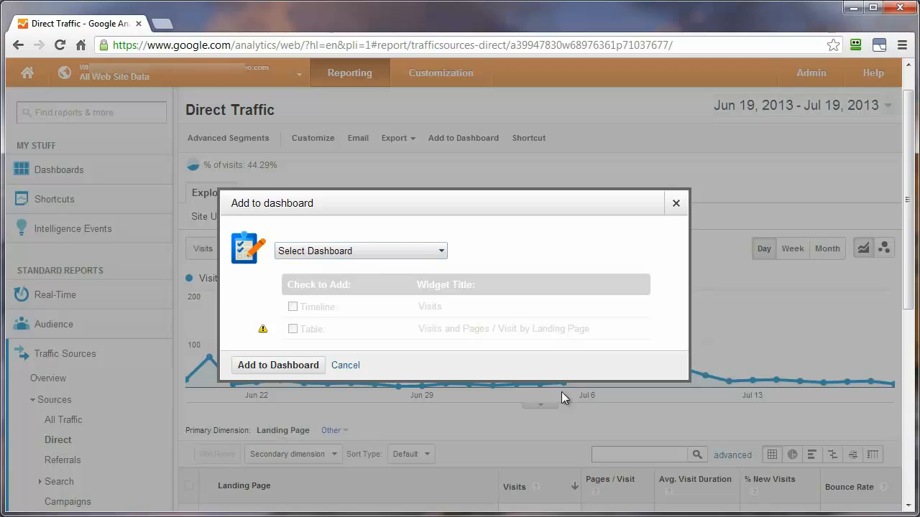
{"action": "left_click", "coordinate": [421, 253]}
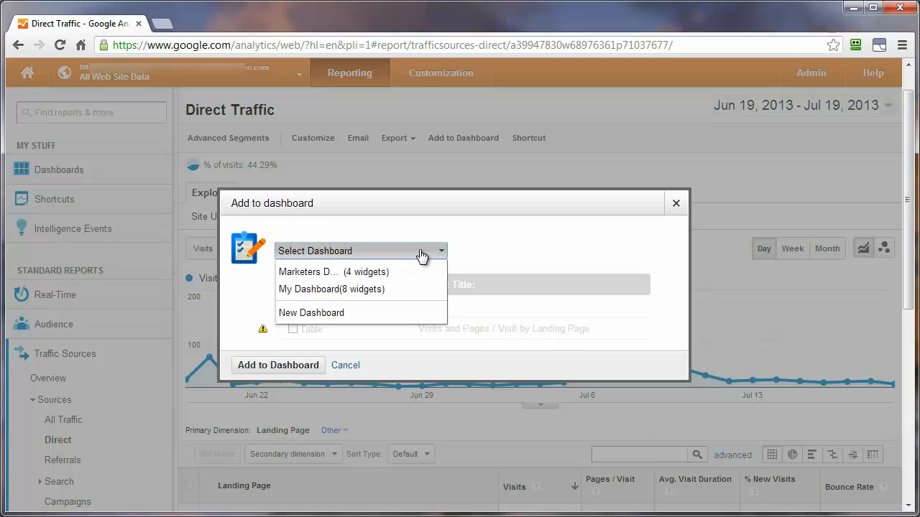
{"action": "left_click", "coordinate": [291, 273]}
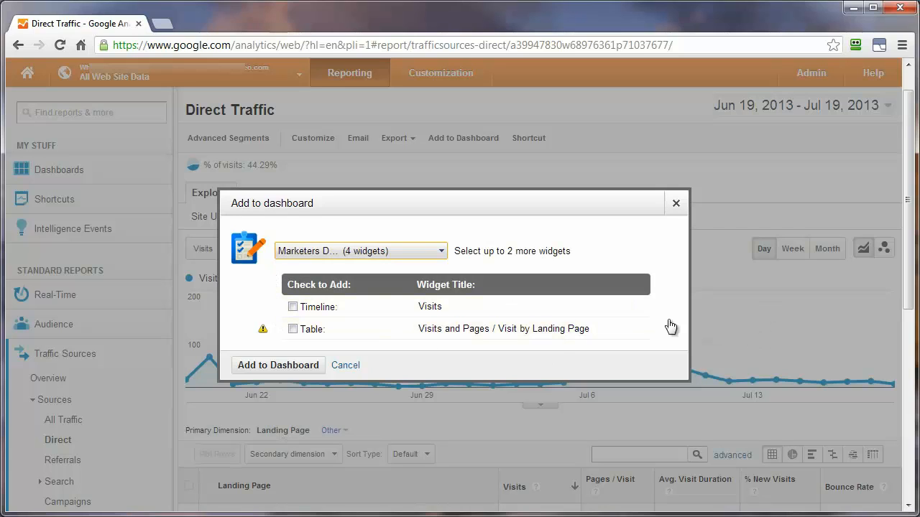
{"action": "left_click", "coordinate": [293, 307]}
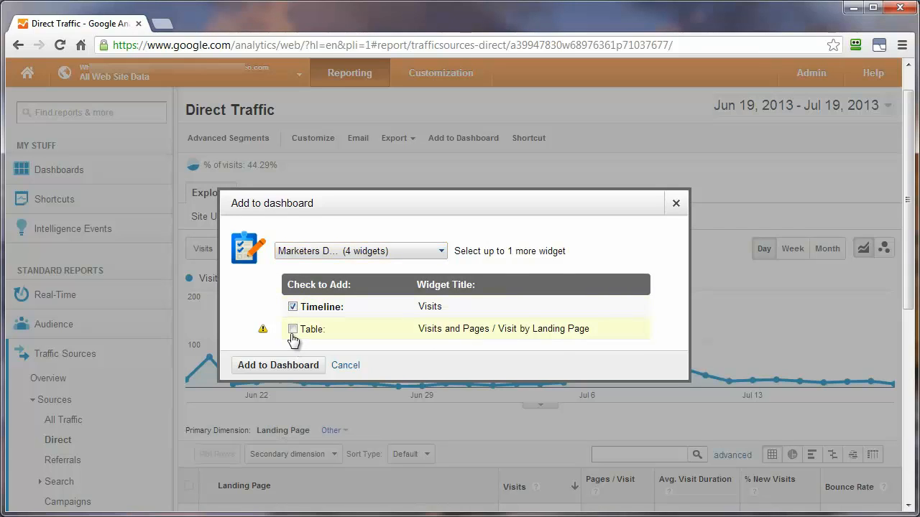
{"action": "left_click", "coordinate": [292, 329]}
{"action": "left_click", "coordinate": [254, 366]}
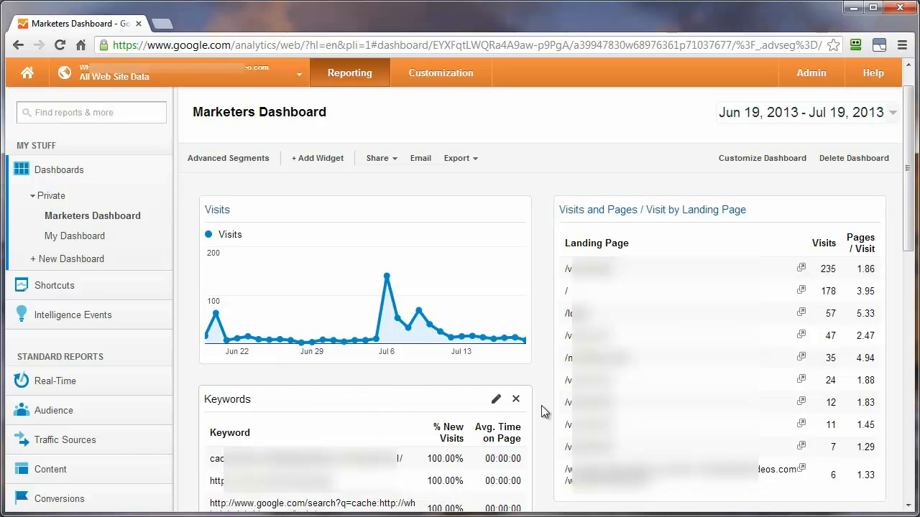
Step: Examine the dashboard's export format and the email report's frequency options, and cancel the email without sending it
{"action": "left_click", "coordinate": [467, 160]}
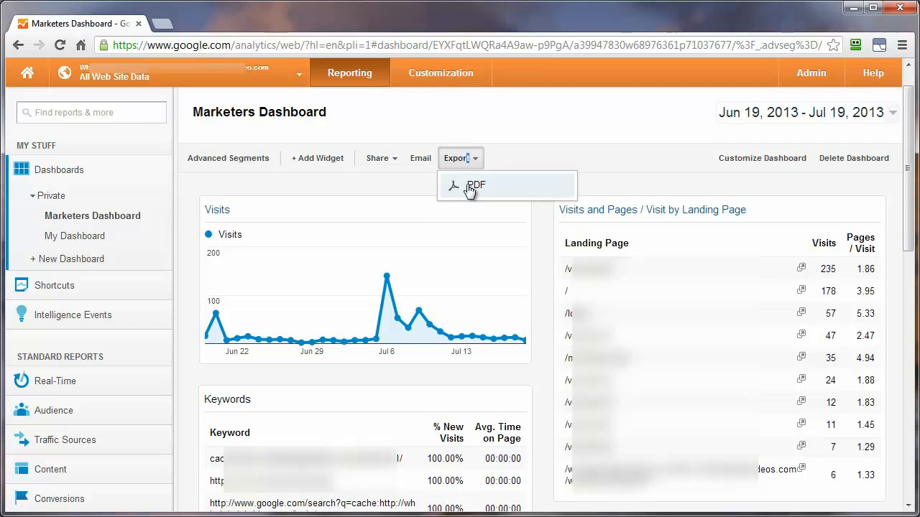
{"action": "left_click", "coordinate": [418, 158]}
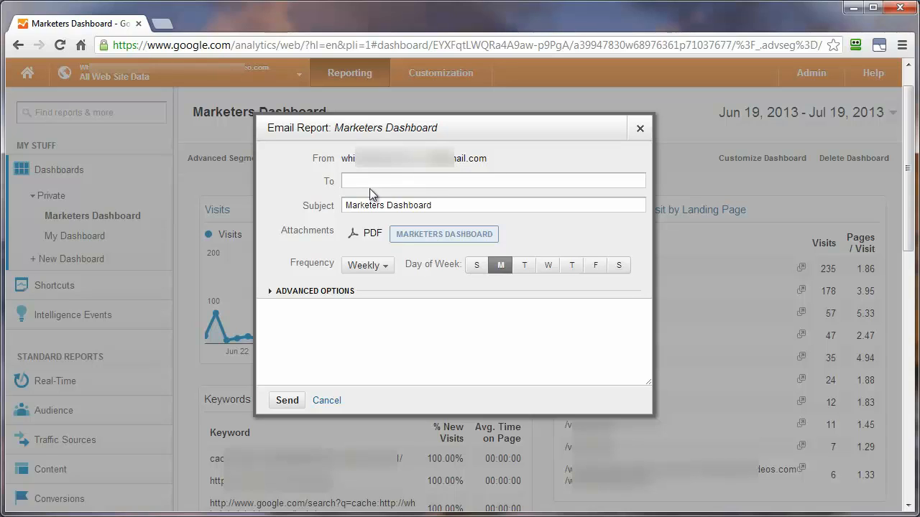
{"action": "left_click", "coordinate": [385, 268]}
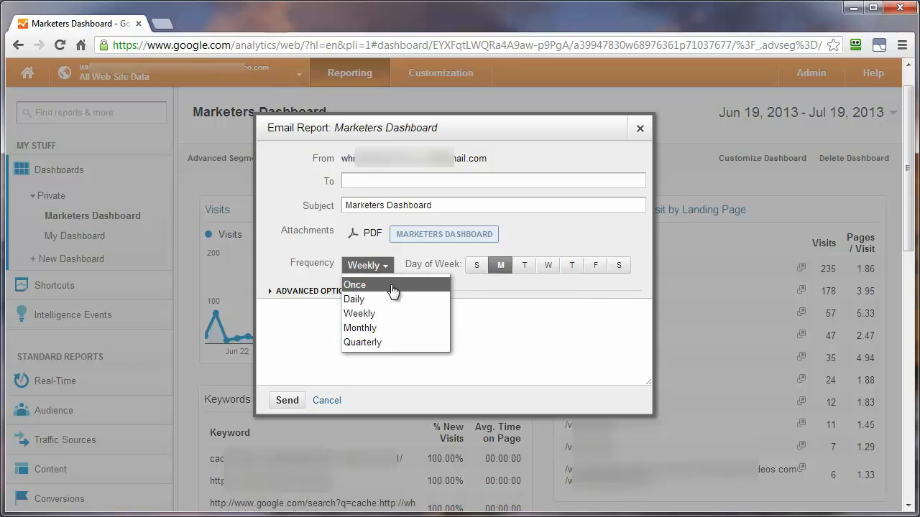
{"action": "left_click", "coordinate": [327, 400]}
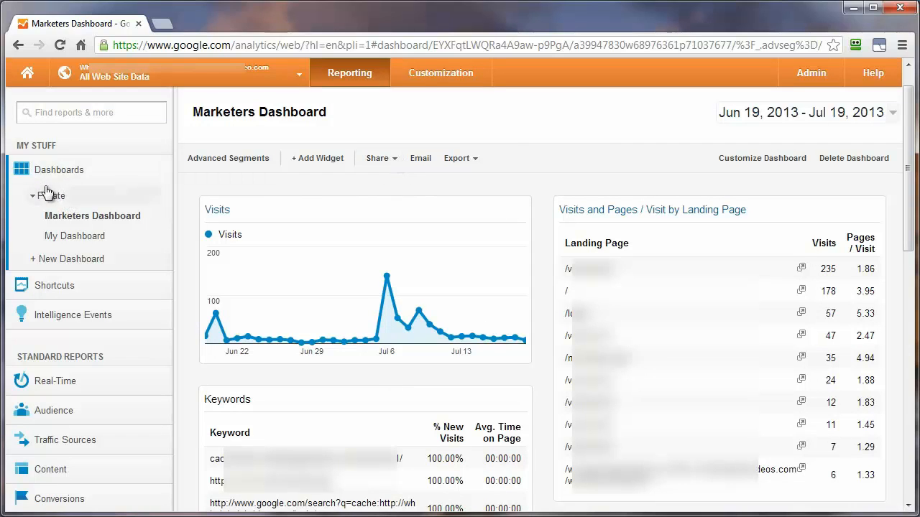
Step: Share the Marketers Dashboard and expand the list of private dashboards
{"action": "left_click", "coordinate": [380, 159]}
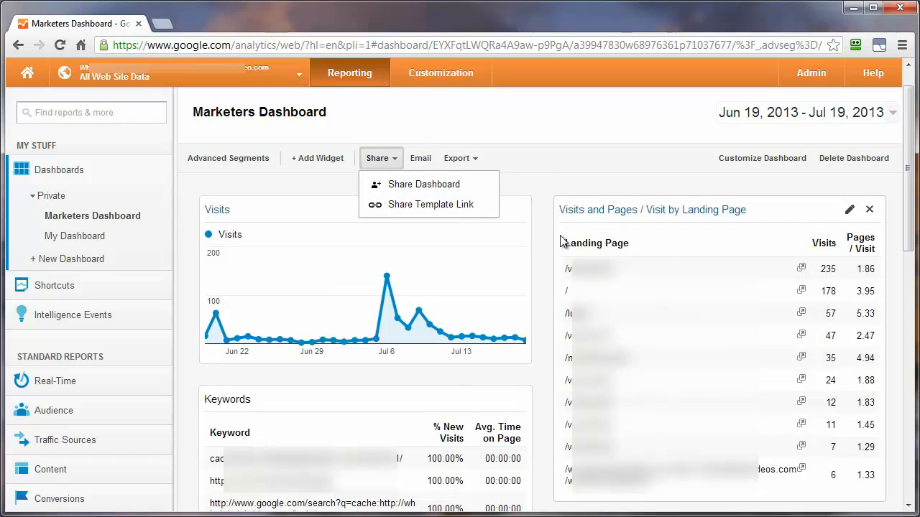
{"action": "left_click", "coordinate": [397, 184]}
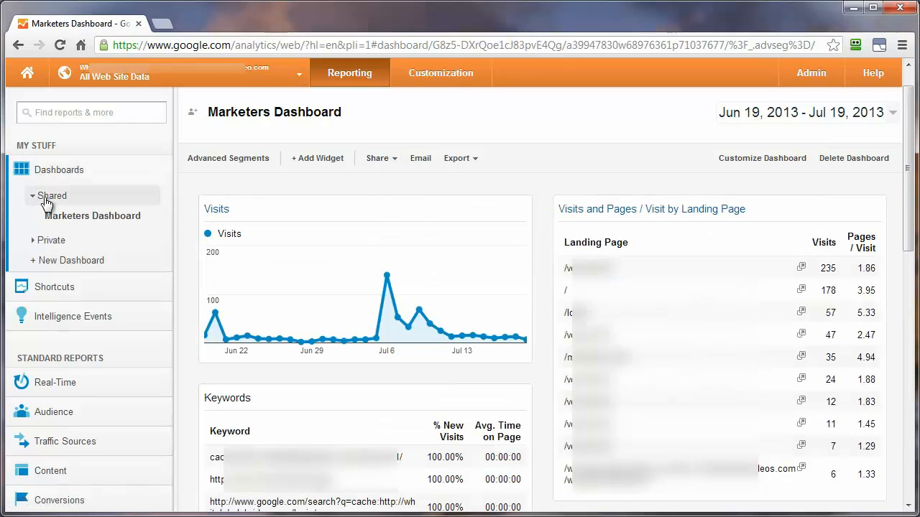
{"action": "left_click", "coordinate": [51, 240]}
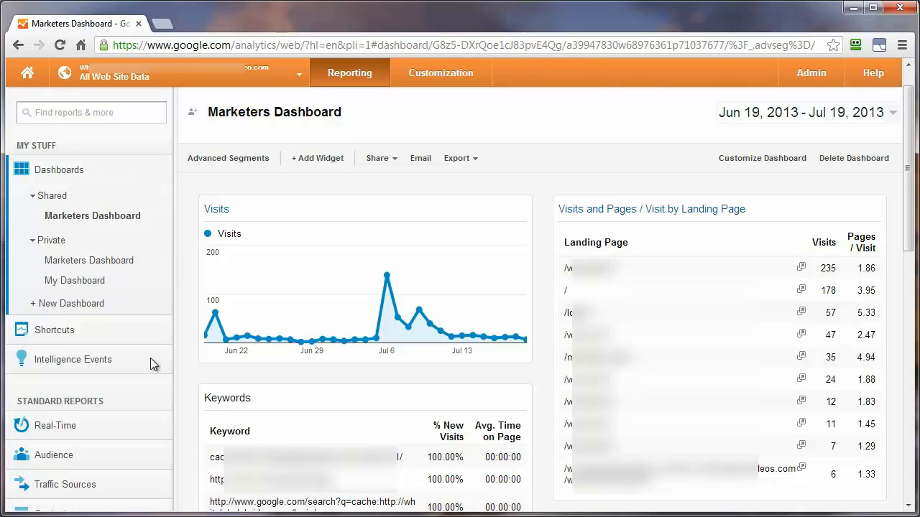
Step: Examine the suggested help articles about dashboards and close the help search
{"action": "left_click", "coordinate": [872, 75]}
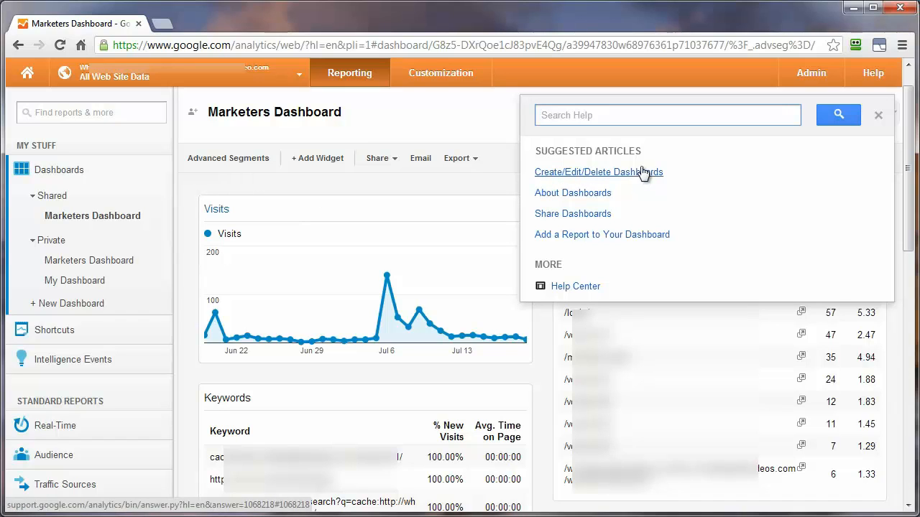
{"action": "left_click", "coordinate": [878, 115]}
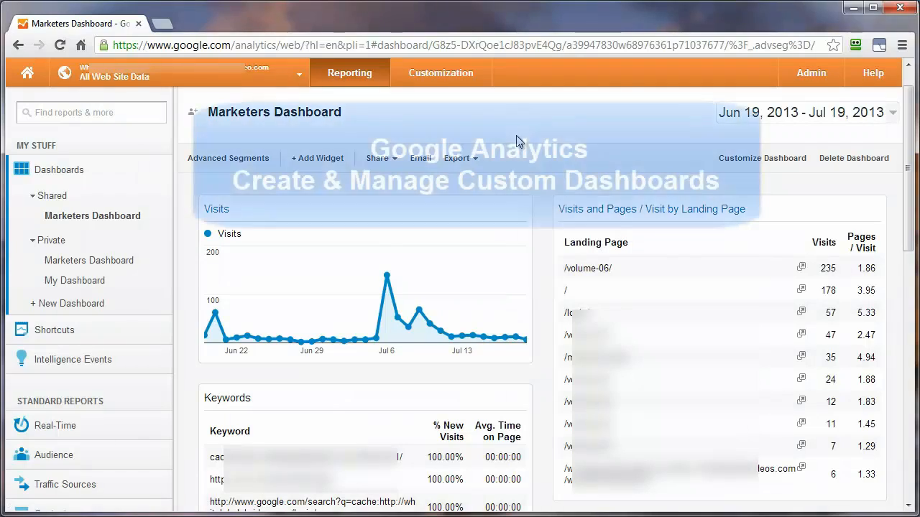